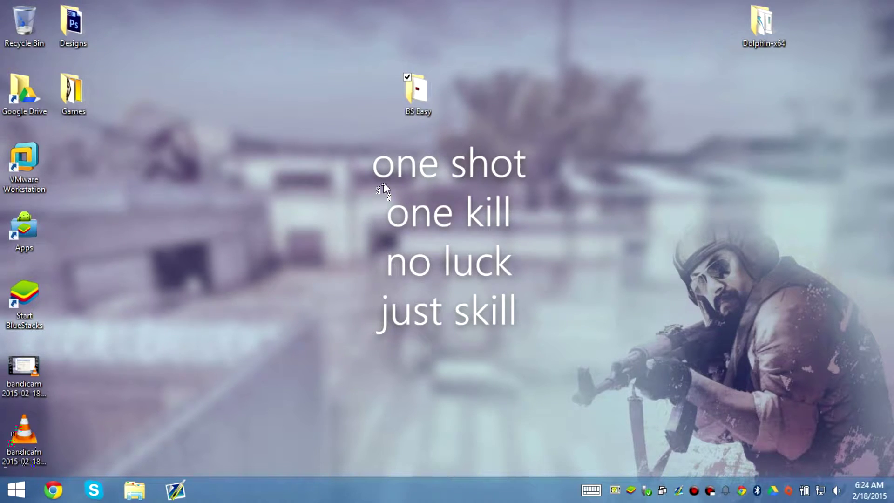
# Run BlueStacks Easy.exe from the BS Easy desktop folder.
pyautogui.doubleClick(425, 107)
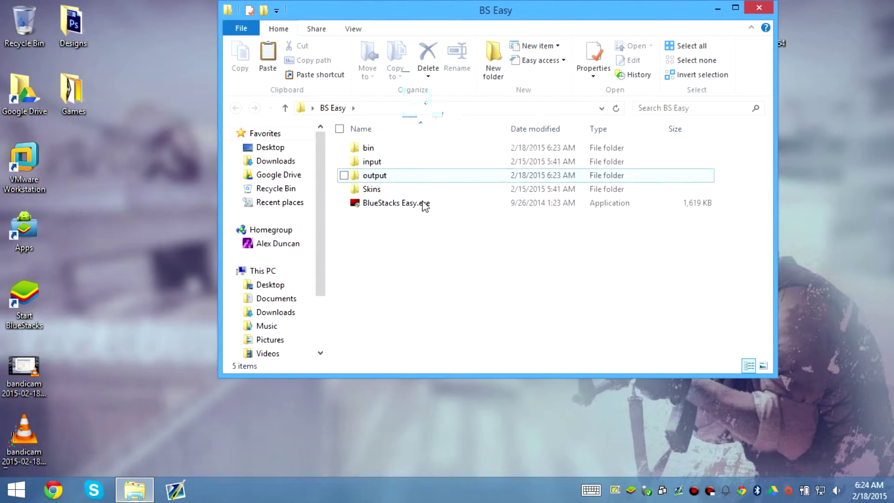
pyautogui.moveTo(425, 212)
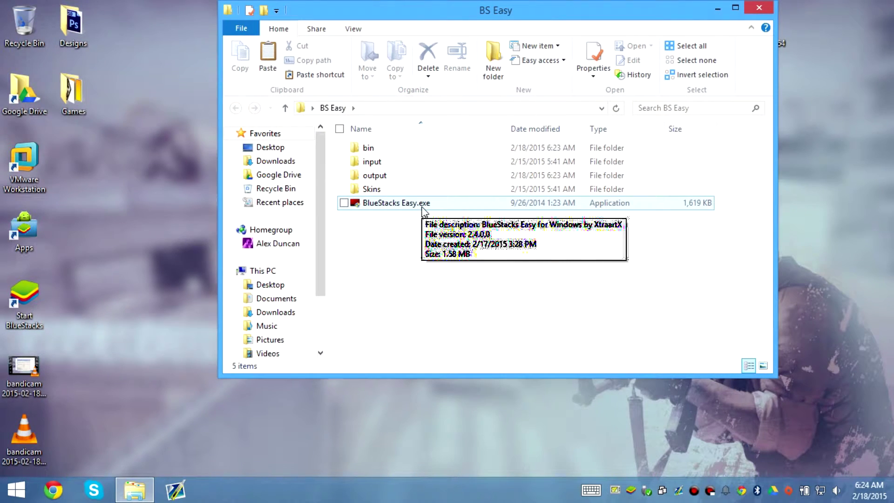
pyautogui.click(422, 208)
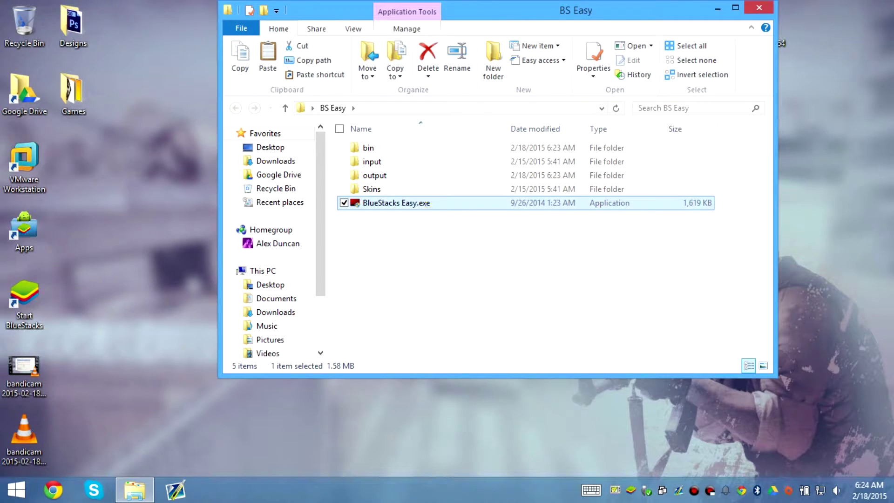
pyautogui.doubleClick(427, 203)
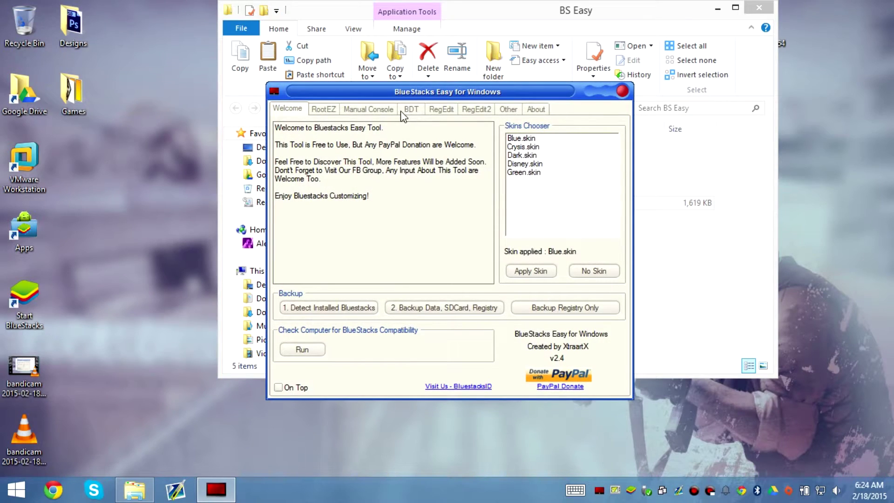
# On the BDT tab, choose 32 GB for Data and SDCard and create both sparsefs files.
pyautogui.click(411, 112)
pyautogui.click(442, 111)
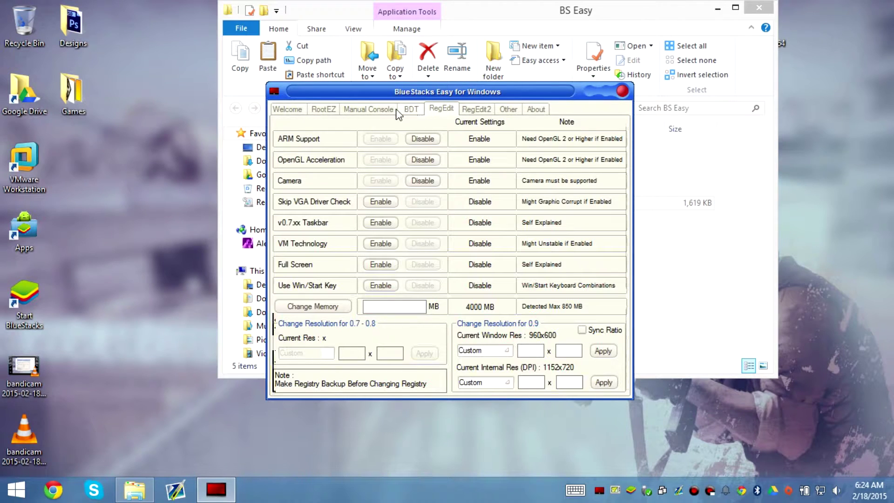
pyautogui.click(411, 112)
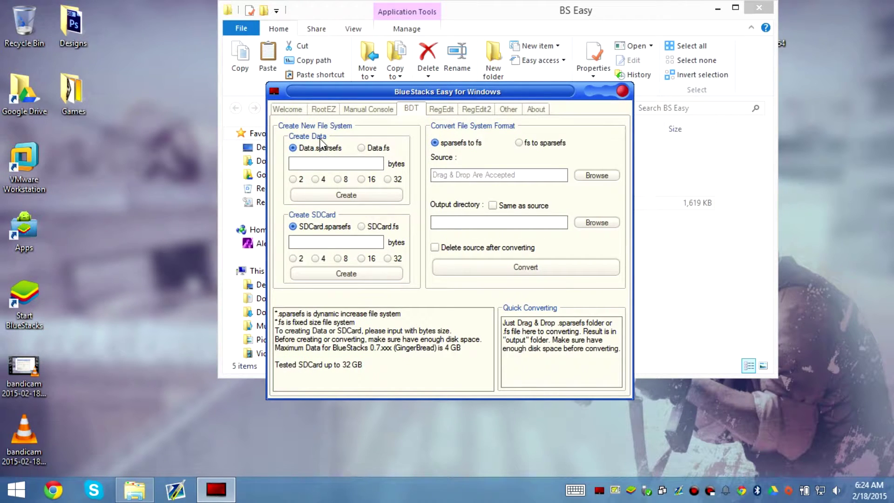
pyautogui.click(388, 180)
pyautogui.click(387, 258)
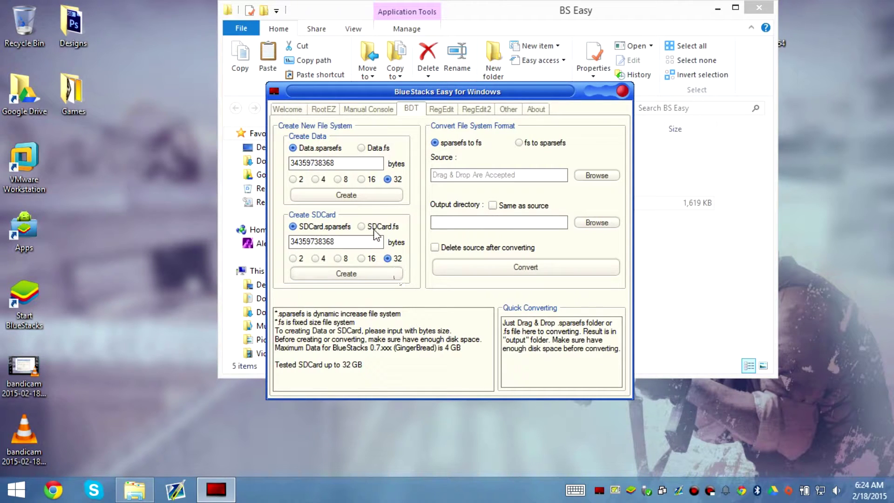
pyautogui.click(389, 197)
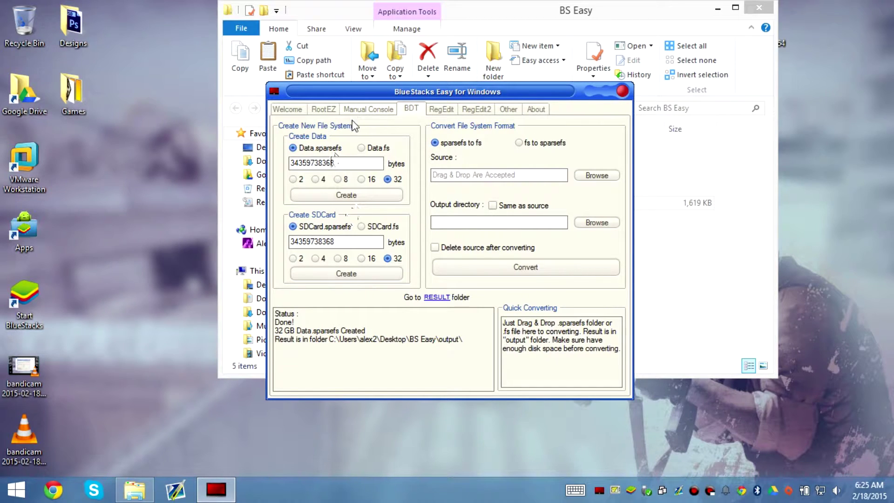
pyautogui.click(376, 275)
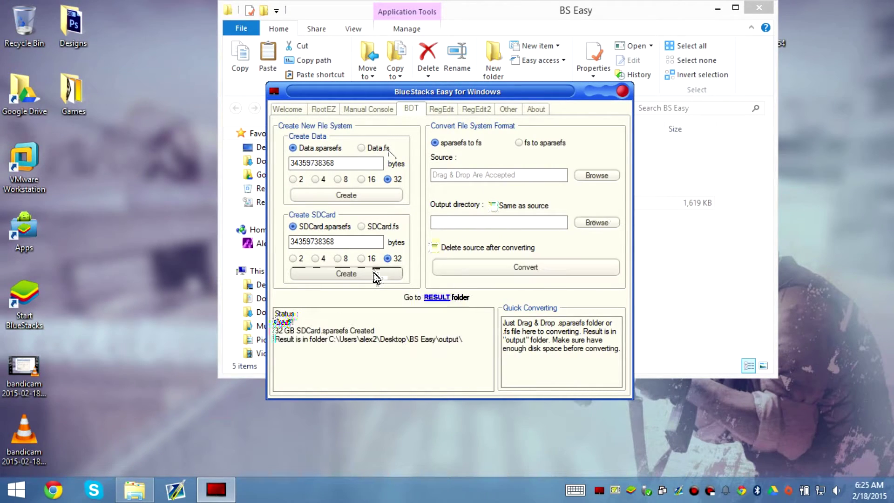
# Close BlueStacks Easy and quit the running BlueStacks from the tray.
pyautogui.click(622, 92)
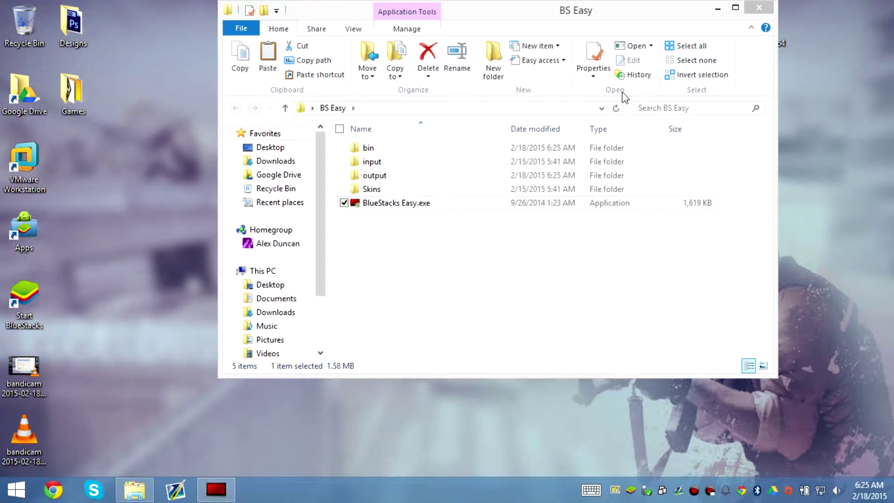
pyautogui.rightClick(615, 494)
pyautogui.click(619, 487)
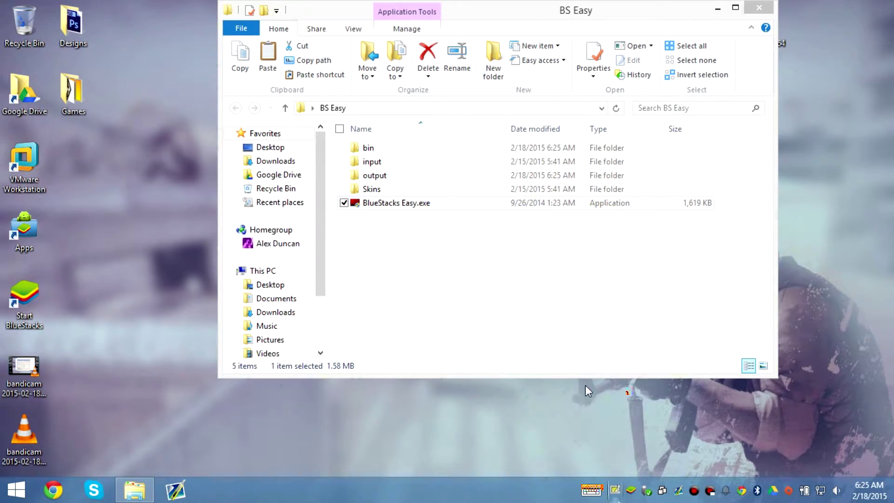
# Cut the new Data.sparsefs and SDCard.sparsefs folders from the output folder.
pyautogui.doubleClick(395, 175)
pyautogui.moveTo(396, 198); pyautogui.dragTo(406, 136)
pyautogui.hotkey('ctrl', 'x')
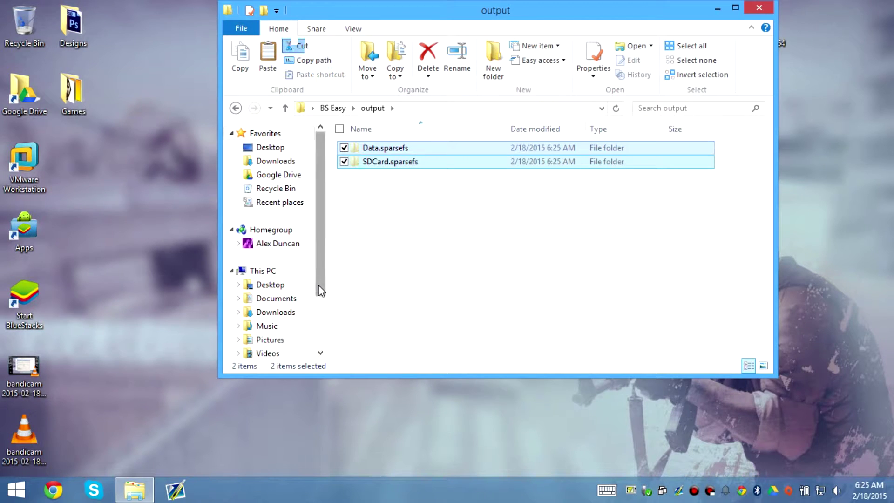
# Go to C:\ProgramData via the OS (C:) drive's address bar.
pyautogui.scroll(-2, 284, 326)
pyautogui.click(293, 298)
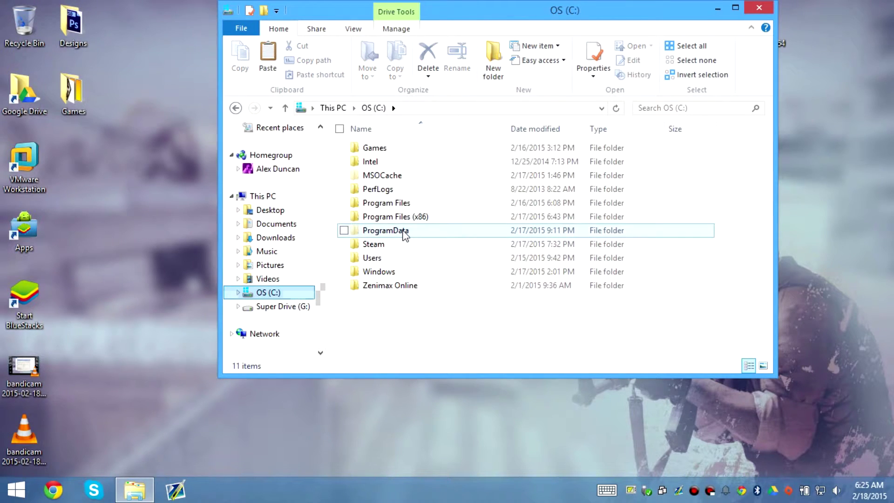
pyautogui.click(435, 109)
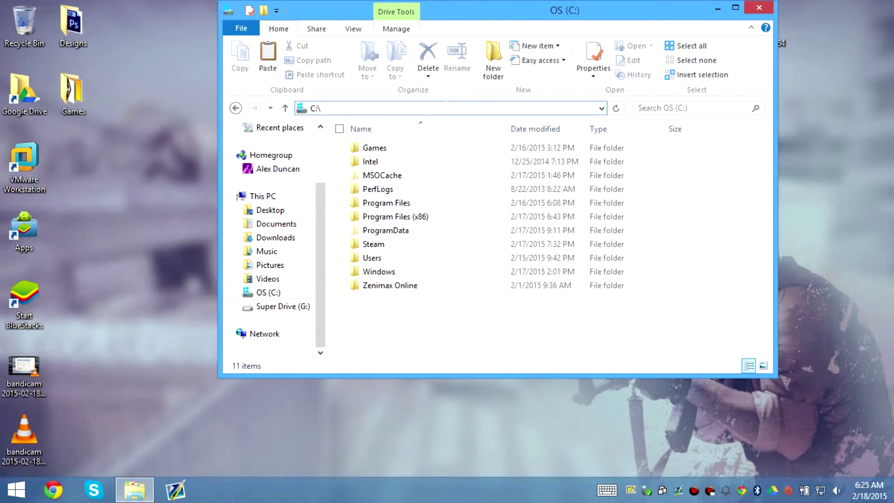
pyautogui.write('Program')
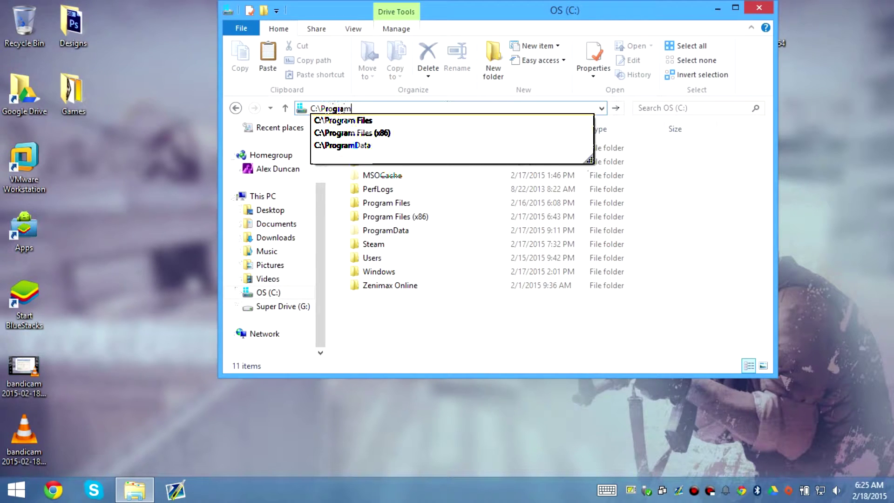
pyautogui.write('Data')
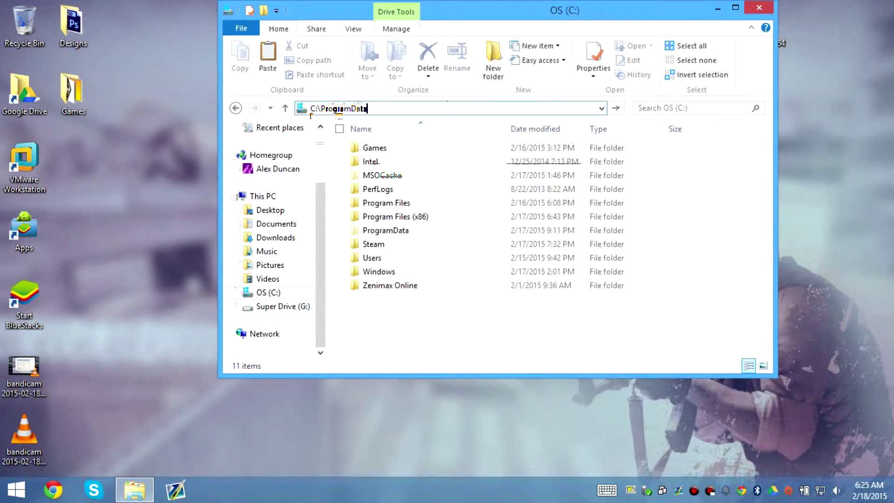
pyautogui.press('Return')
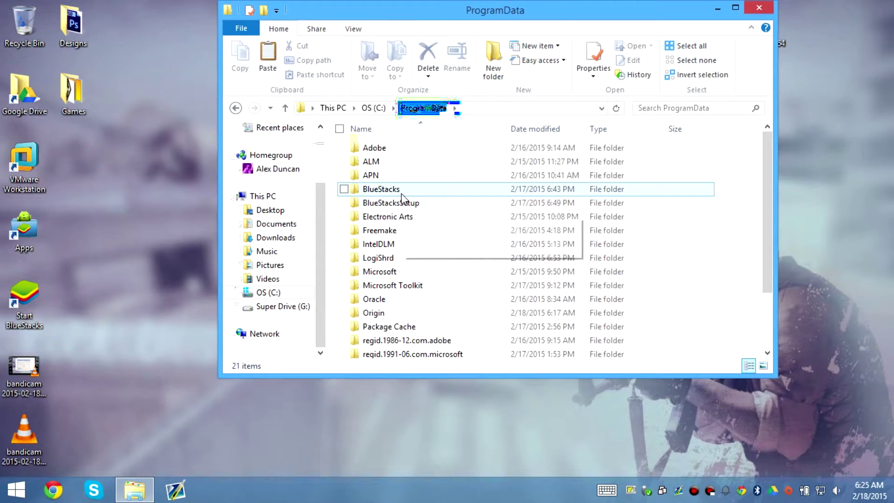
# In BlueStacks\Android, delete the old Data and SDCard sparsefs folders and paste the new ones.
pyautogui.doubleClick(400, 189)
pyautogui.doubleClick(404, 148)
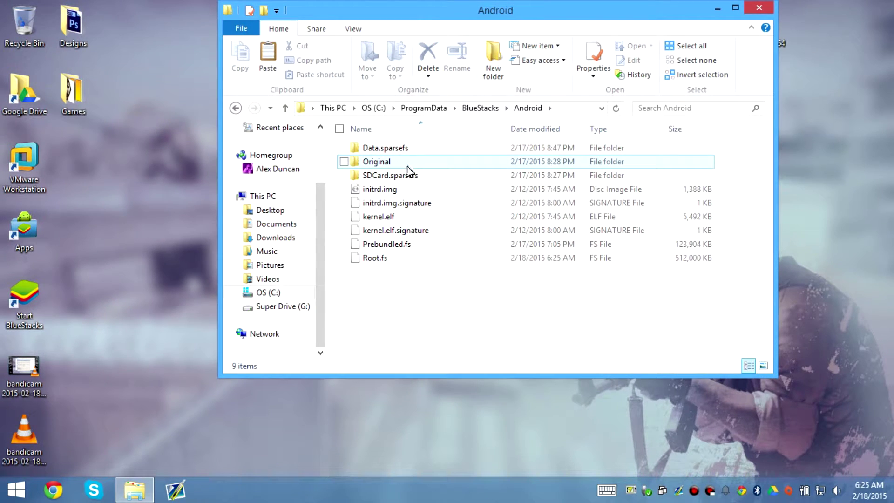
pyautogui.click(418, 175)
pyautogui.keyDown('ctrl'); pyautogui.click(396, 148); pyautogui.keyUp('ctrl')
pyautogui.click(432, 62)
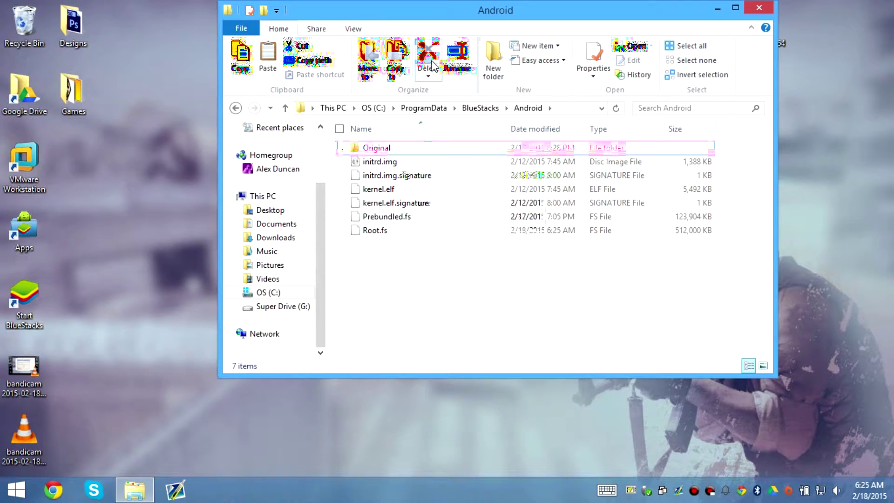
pyautogui.click(269, 52)
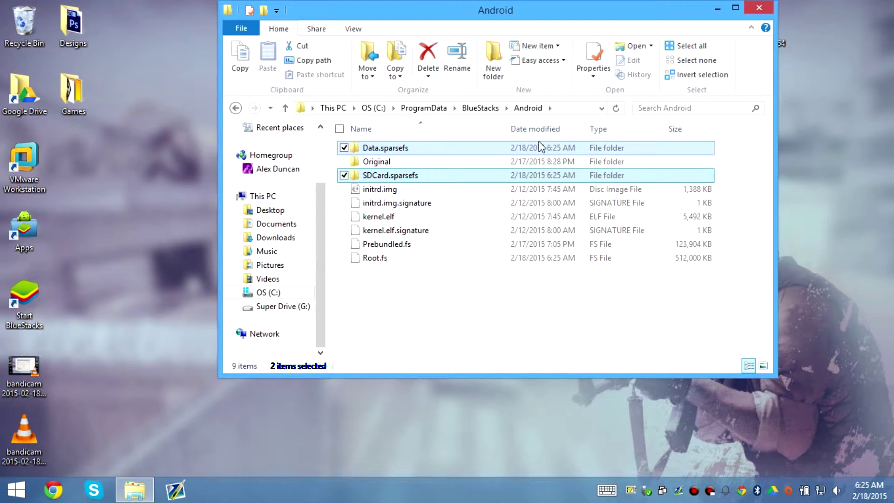
# Close the folder window, empty the Recycle Bin of its 2 items, and launch BlueStacks.
pyautogui.click(761, 13)
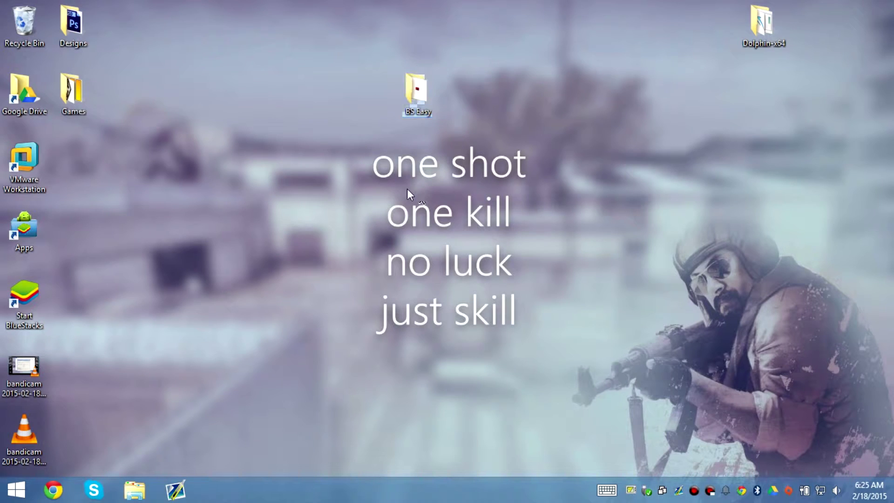
pyautogui.rightClick(4, 40)
pyautogui.click(29, 55)
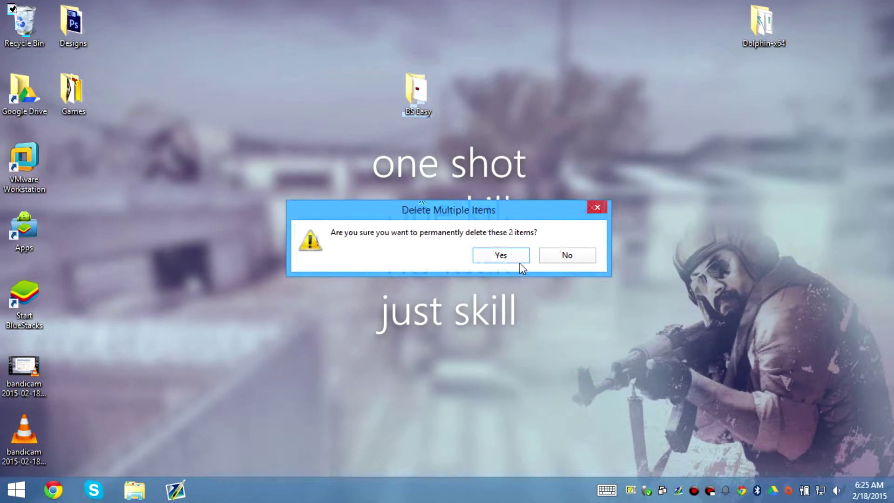
pyautogui.click(518, 264)
pyautogui.doubleClick(37, 299)
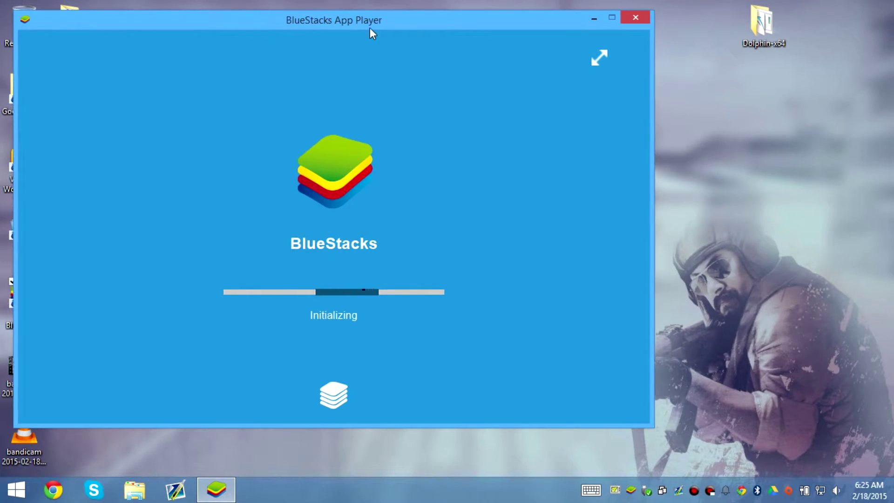
# Reposition the BlueStacks window near the screen centre while it initializes to the Welcome screen.
pyautogui.moveTo(355, 28); pyautogui.dragTo(487, 41)
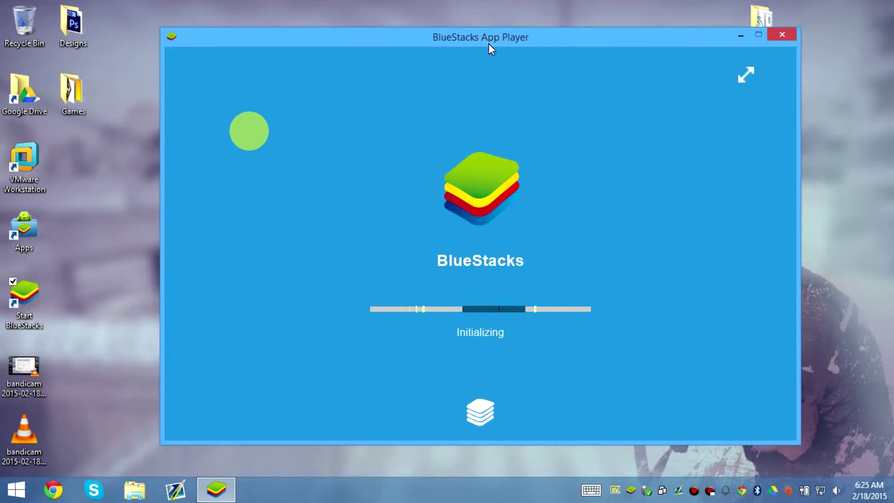
pyautogui.moveTo(671, 41); pyautogui.dragTo(603, 14)
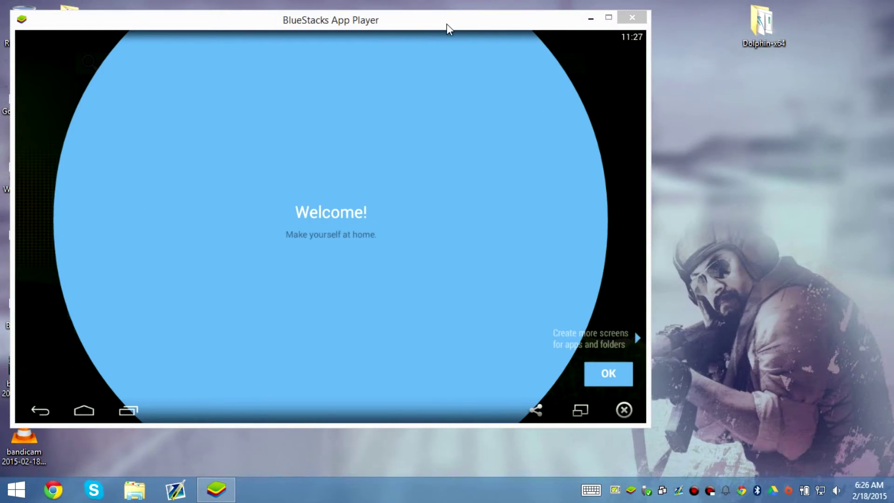
# Accept Google's location service with Don't show again ticked and allow location access.
pyautogui.moveTo(452, 26); pyautogui.dragTo(535, 19)
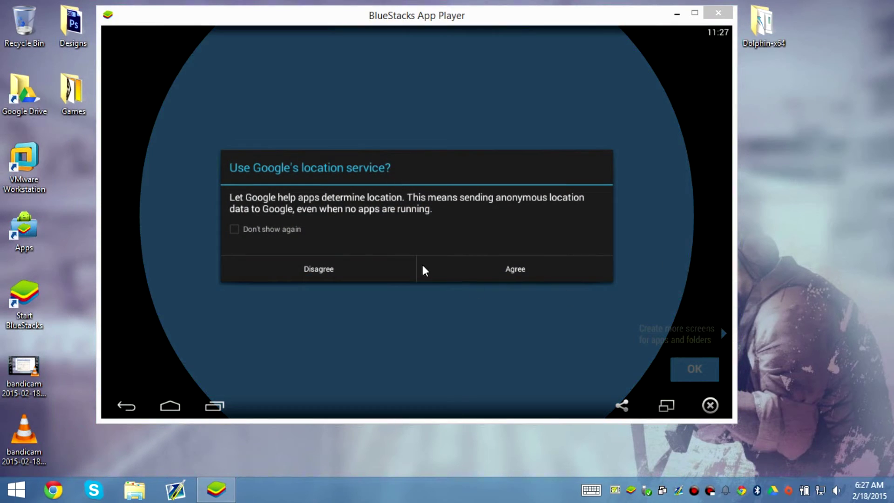
pyautogui.click(289, 229)
pyautogui.click(493, 274)
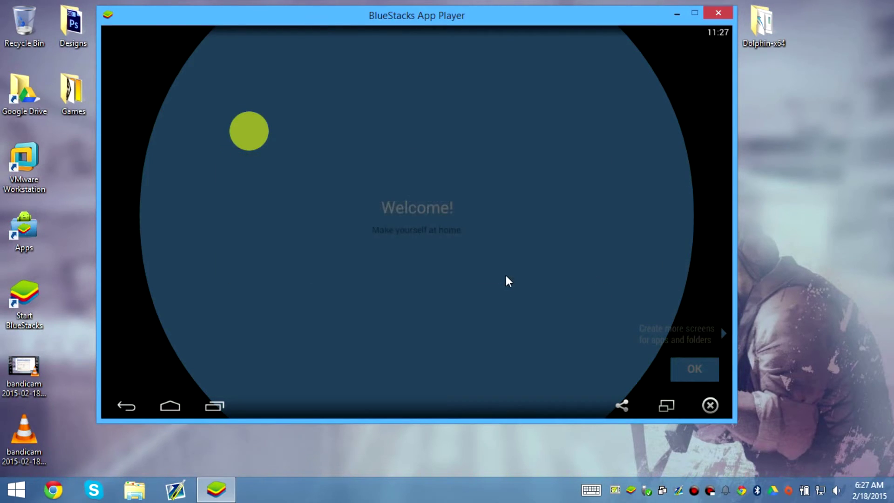
pyautogui.click(517, 244)
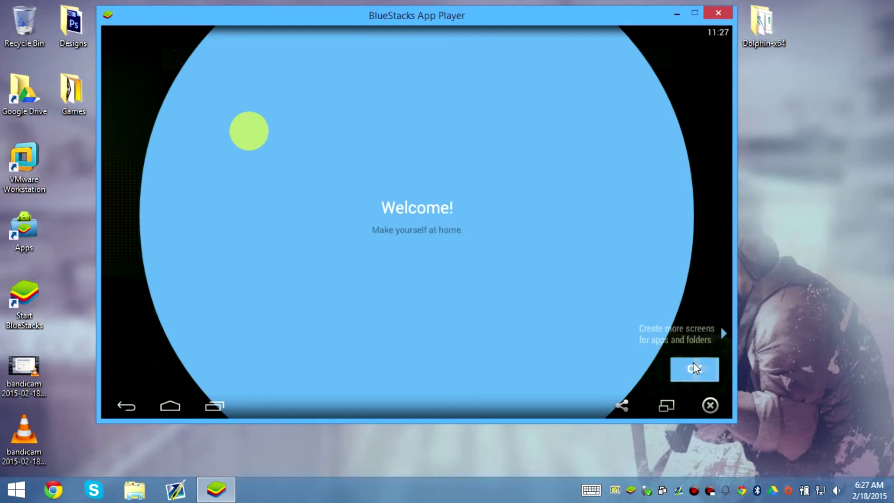
# Dismiss the Welcome and Organize your space tips, then open the app drawer and dismiss its tip.
pyautogui.click(693, 365)
pyautogui.click(696, 369)
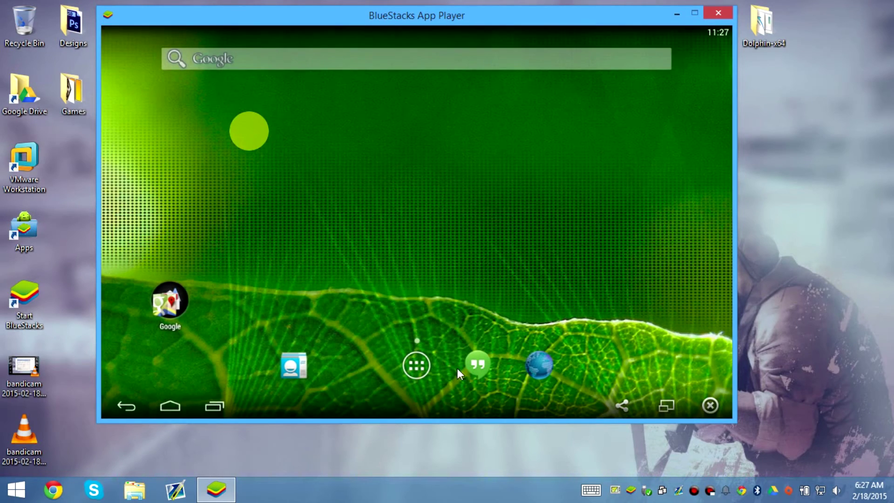
pyautogui.click(426, 365)
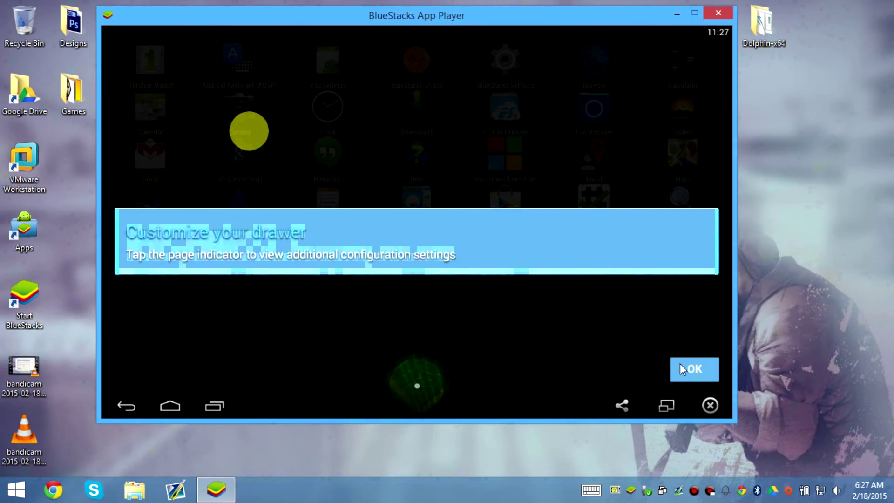
pyautogui.click(689, 367)
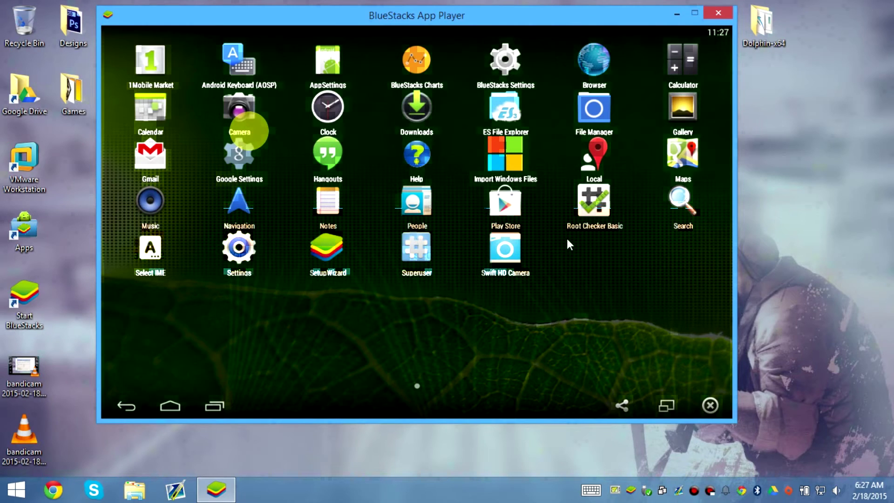
# Verify root access in Root Checker Basic, granting it superuser permission.
pyautogui.click(598, 205)
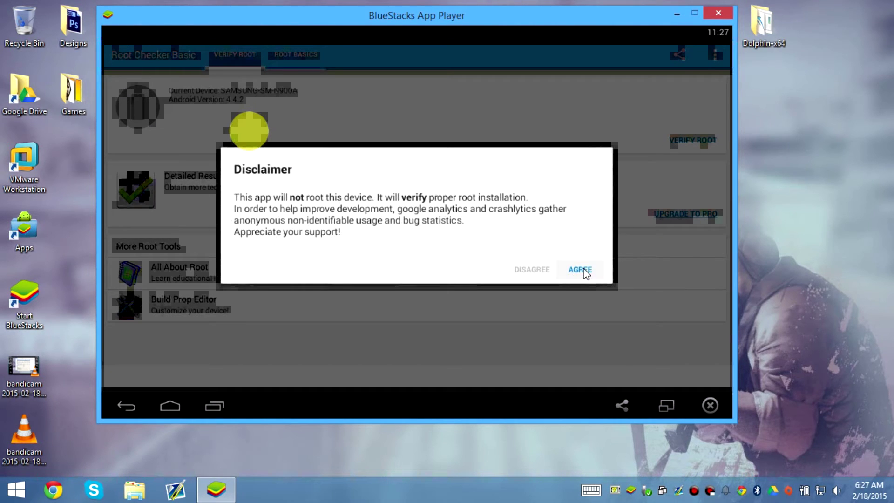
pyautogui.click(580, 270)
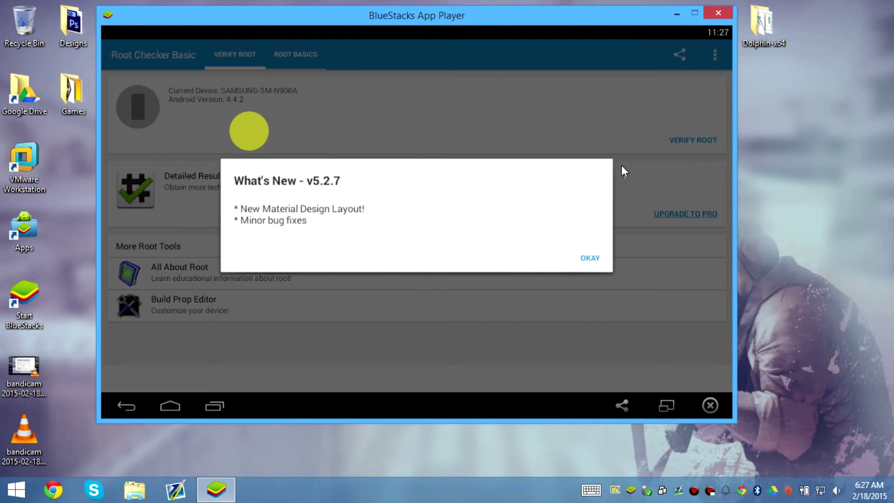
pyautogui.click(590, 259)
pyautogui.click(693, 141)
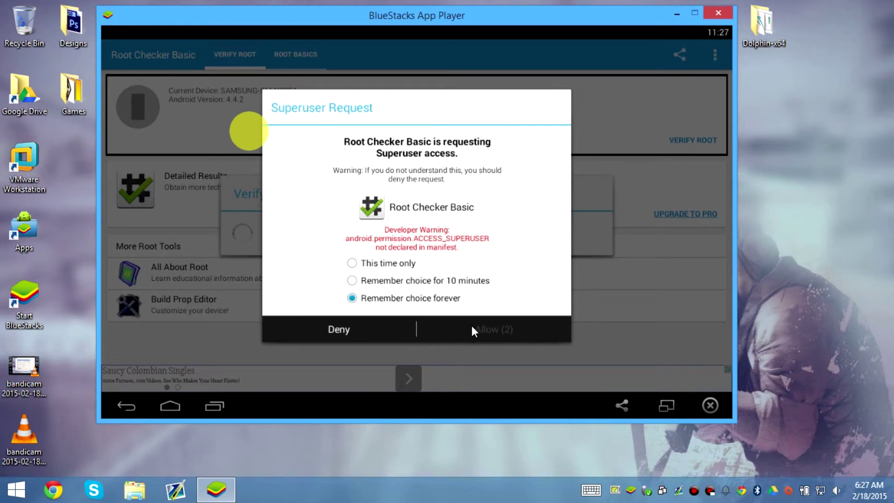
pyautogui.click(505, 329)
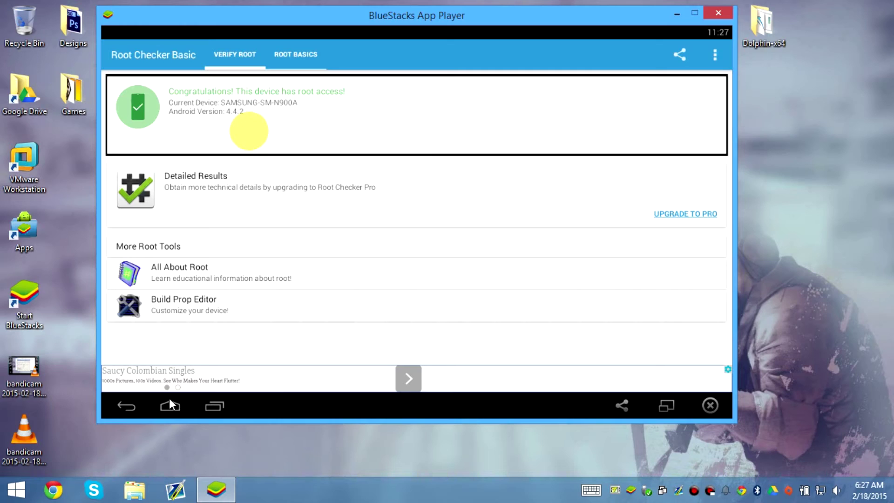
# Return home and swipe Root Checker away from the recent apps.
pyautogui.click(174, 404)
pyautogui.click(207, 404)
pyautogui.moveTo(666, 283); pyautogui.dragTo(673, 350)
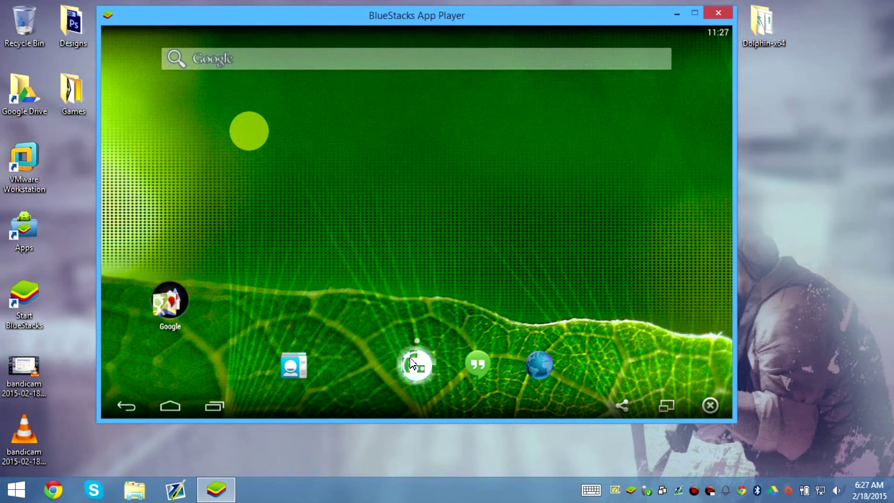
# Open Settings > More > Storage and scroll to see about 31.98 GB total and available.
pyautogui.click(412, 363)
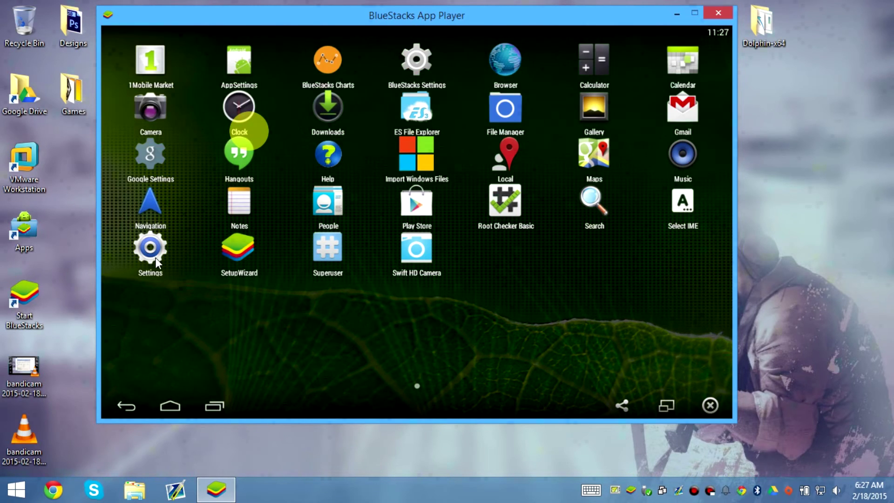
pyautogui.click(156, 259)
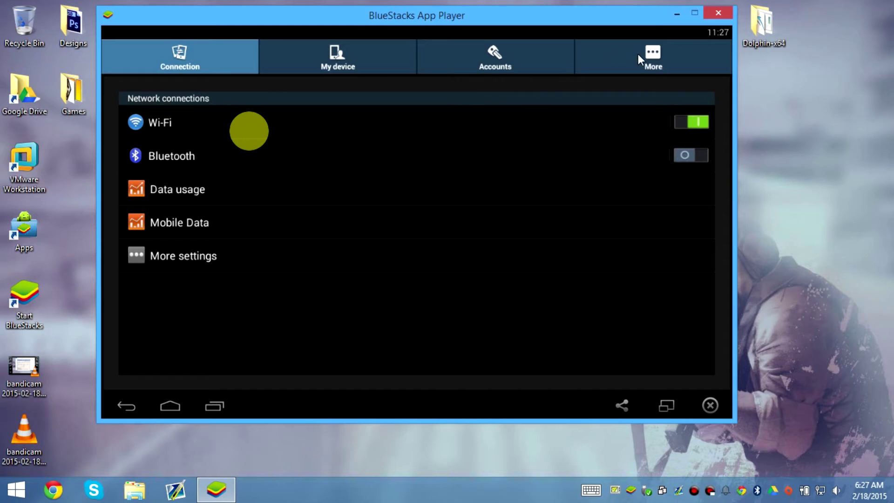
pyautogui.click(647, 55)
pyautogui.click(187, 271)
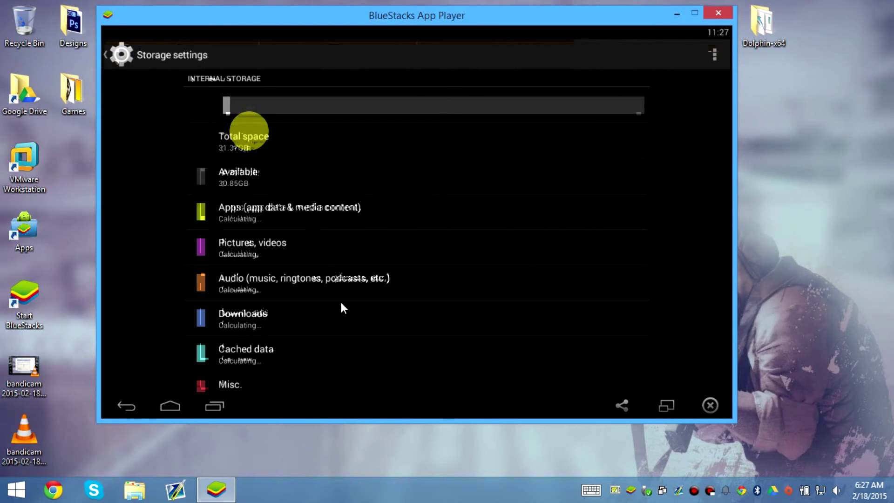
pyautogui.moveTo(343, 308); pyautogui.dragTo(343, 119)
pyautogui.moveTo(289, 346); pyautogui.dragTo(314, 169)
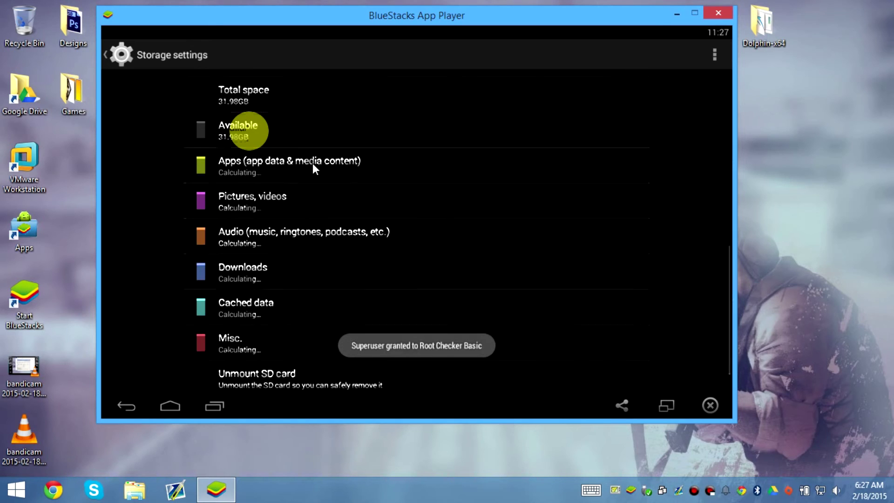
pyautogui.moveTo(359, 196); pyautogui.dragTo(359, 149)
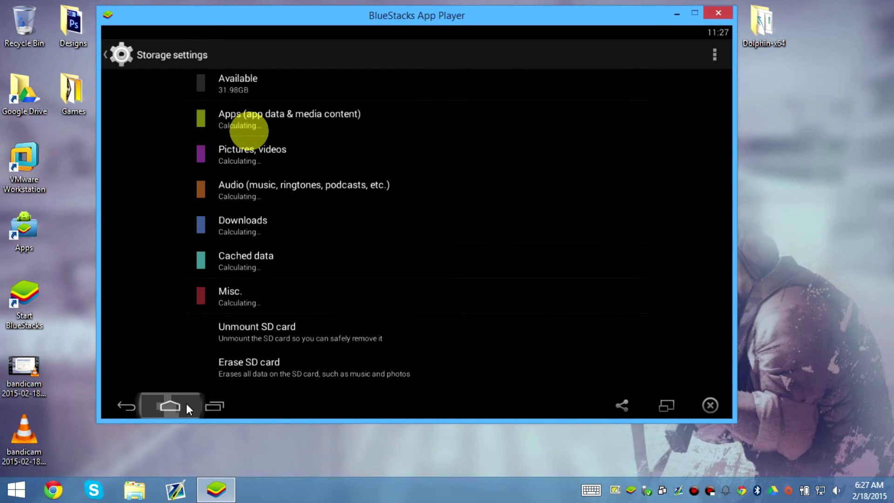